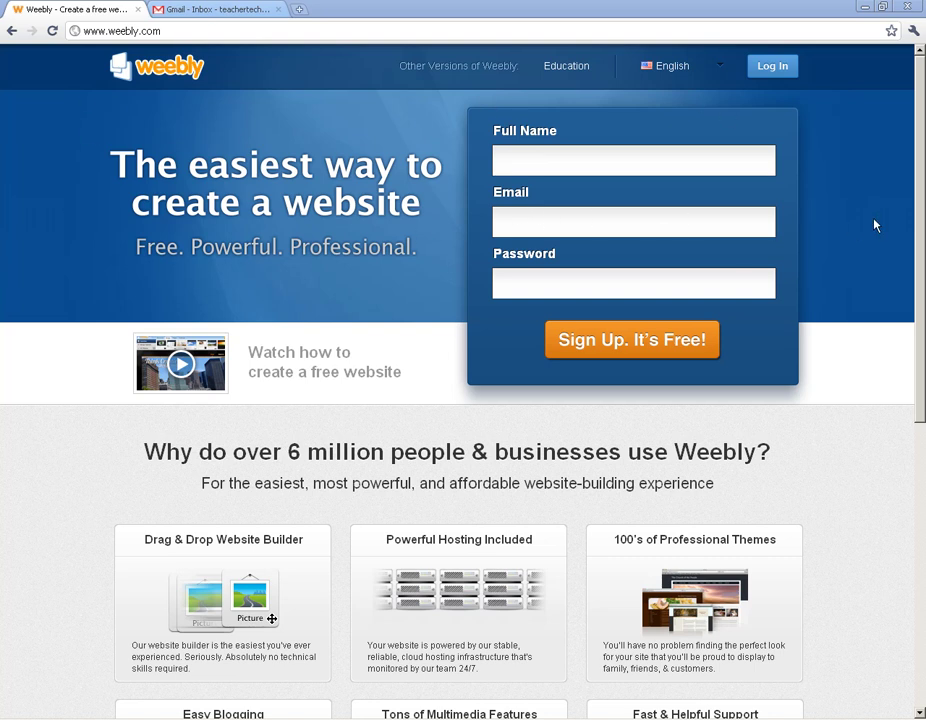
# Step: Open the Weebly for Education site, glance at the email inbox, and return
pyautogui.click(562, 67)
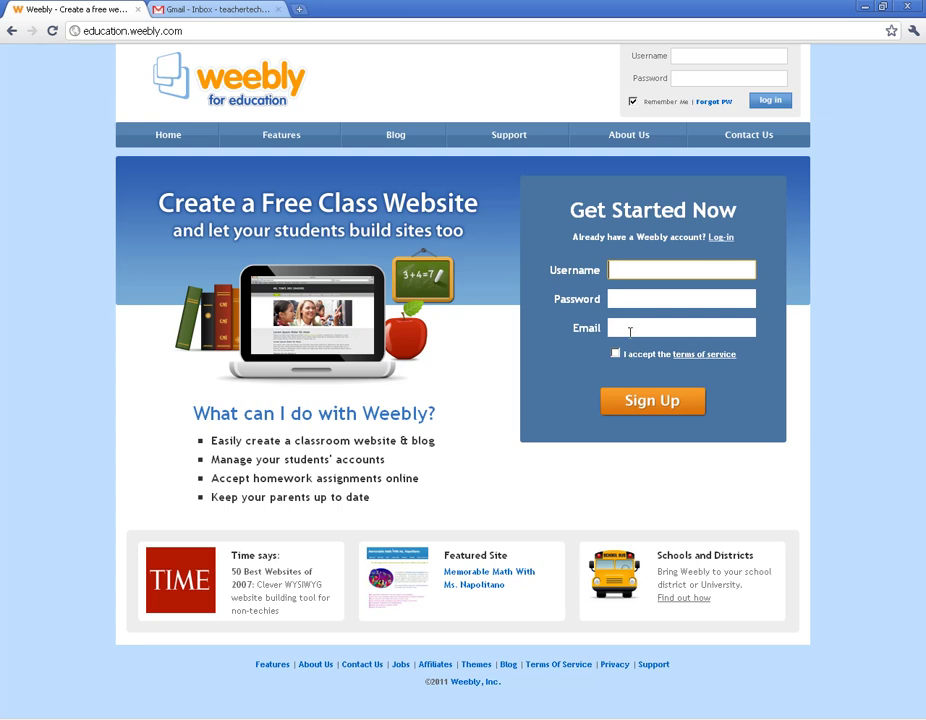
pyautogui.click(226, 8)
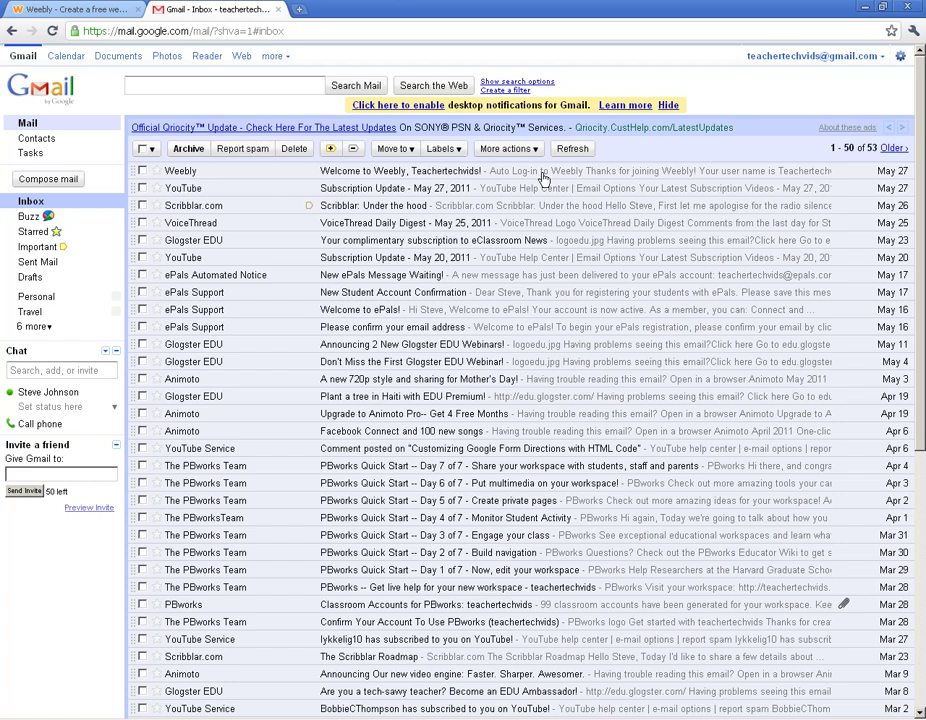
pyautogui.click(80, 8)
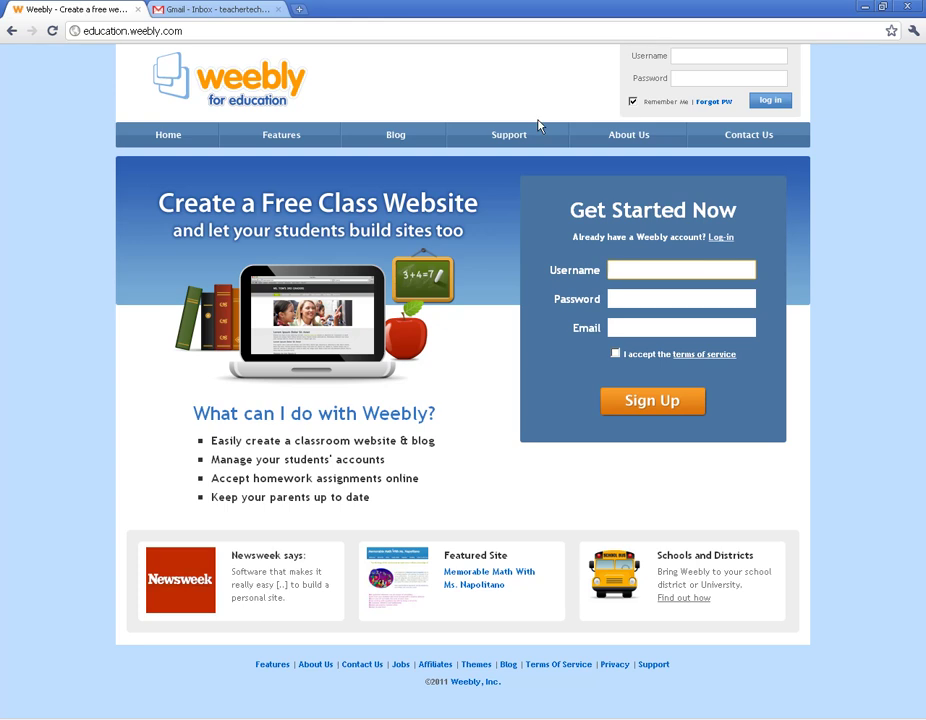
# Step: Enter the teacher's username and password in the login box with Remember Me unchecked
pyautogui.click(699, 53)
pyautogui.write('Teac')
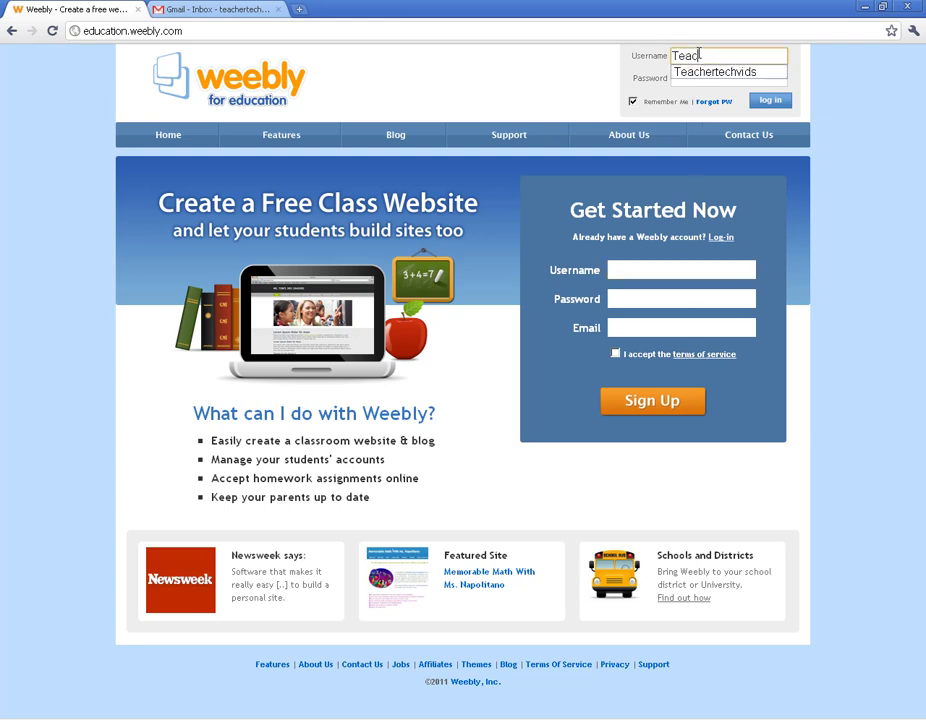
pyautogui.write('hertechvid')
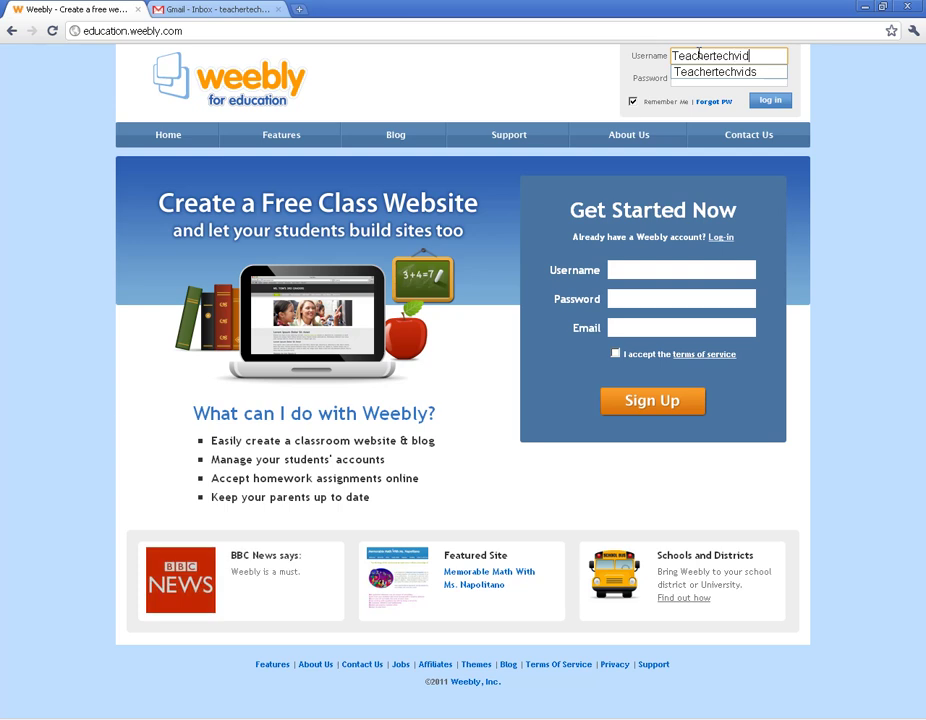
pyautogui.write('s')
pyautogui.press('Tab')
pyautogui.write('******')
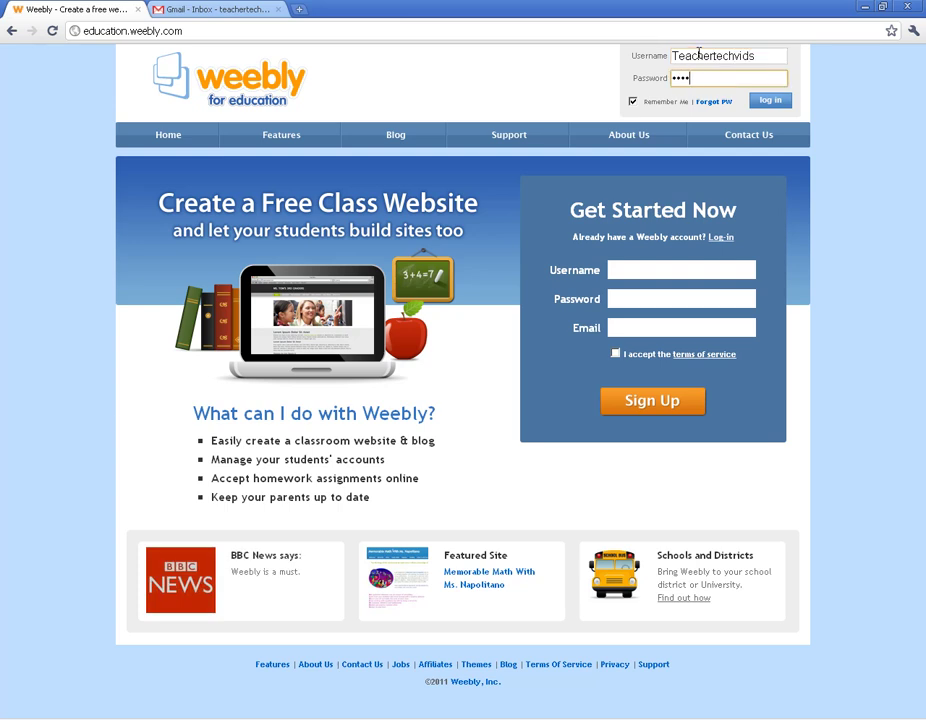
pyautogui.click(632, 102)
# Step: Log in and fill in the teacher's first name, last name and school name
pyautogui.click(780, 101)
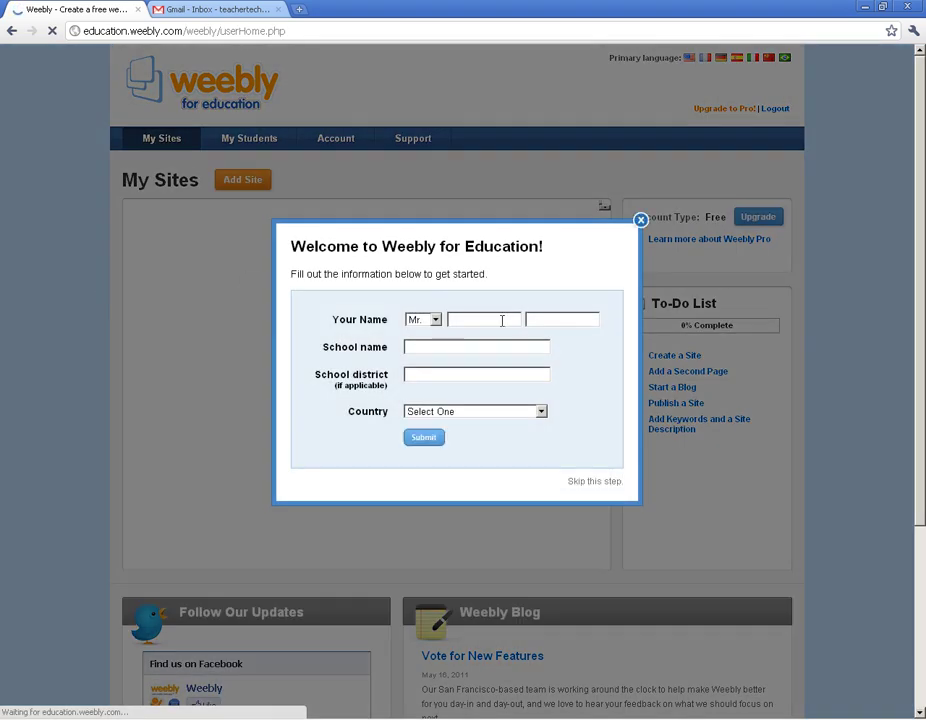
pyautogui.click(502, 320)
pyautogui.press('Tab')
pyautogui.press('Tab')
pyautogui.write('JN Fri')
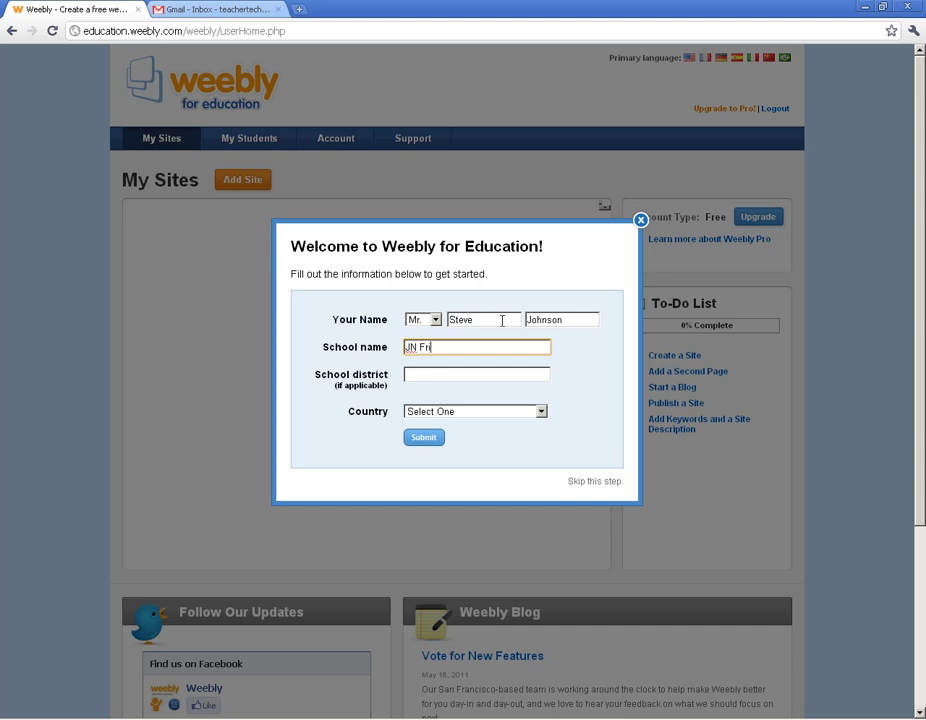
pyautogui.write('es Middle')
pyautogui.press('Tab')
# Step: Choose United States and North Carolina, submit the profile, and dismiss the getting-started prompt
pyautogui.click(490, 411)
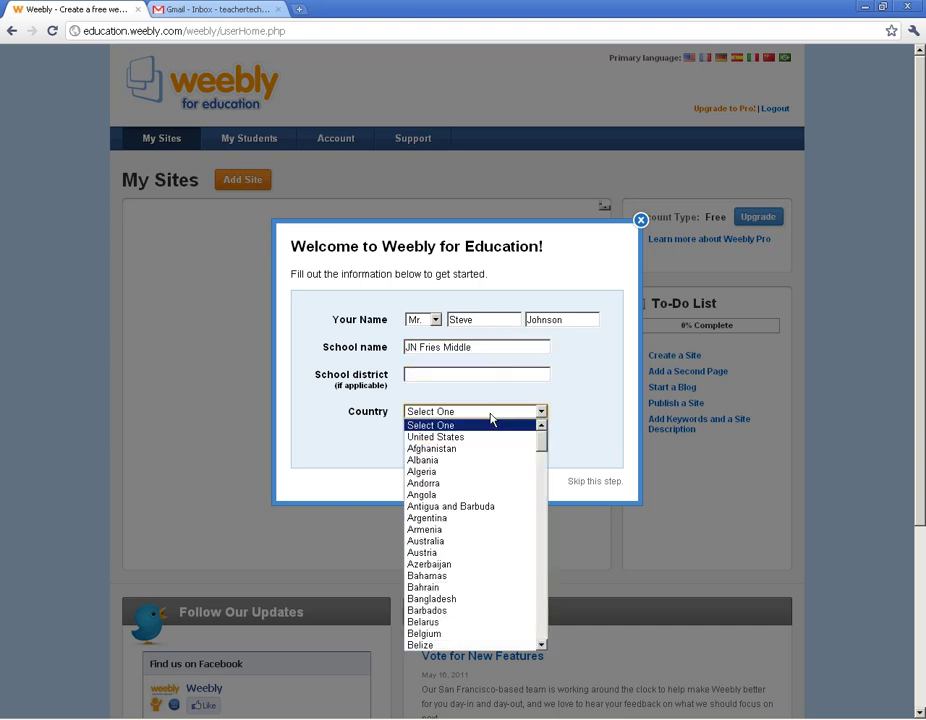
pyautogui.click(492, 437)
pyautogui.click(472, 437)
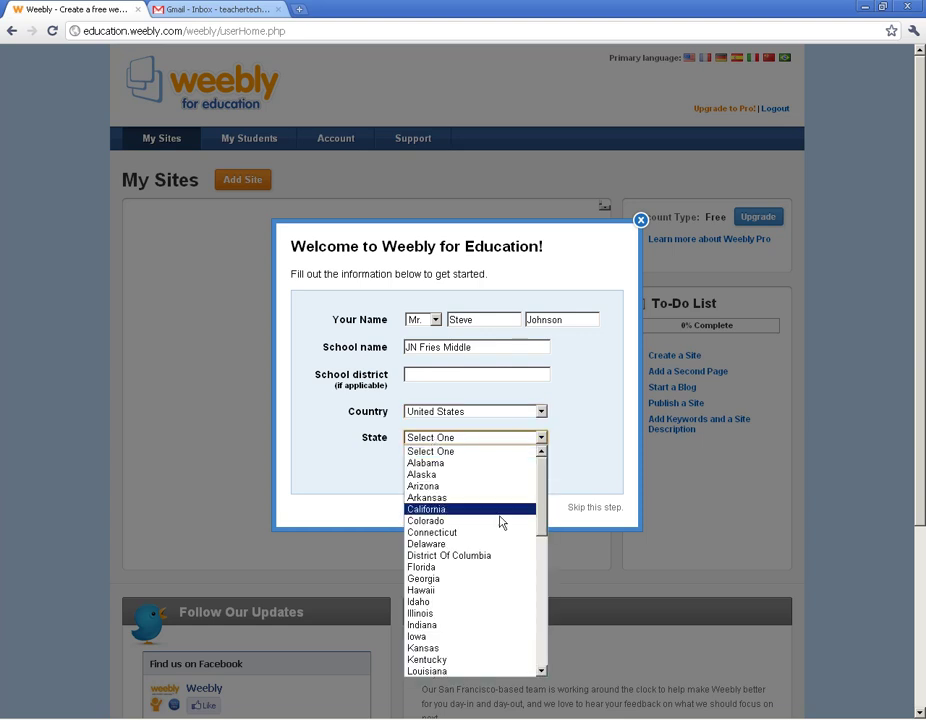
pyautogui.moveTo(541, 515); pyautogui.dragTo(541, 617)
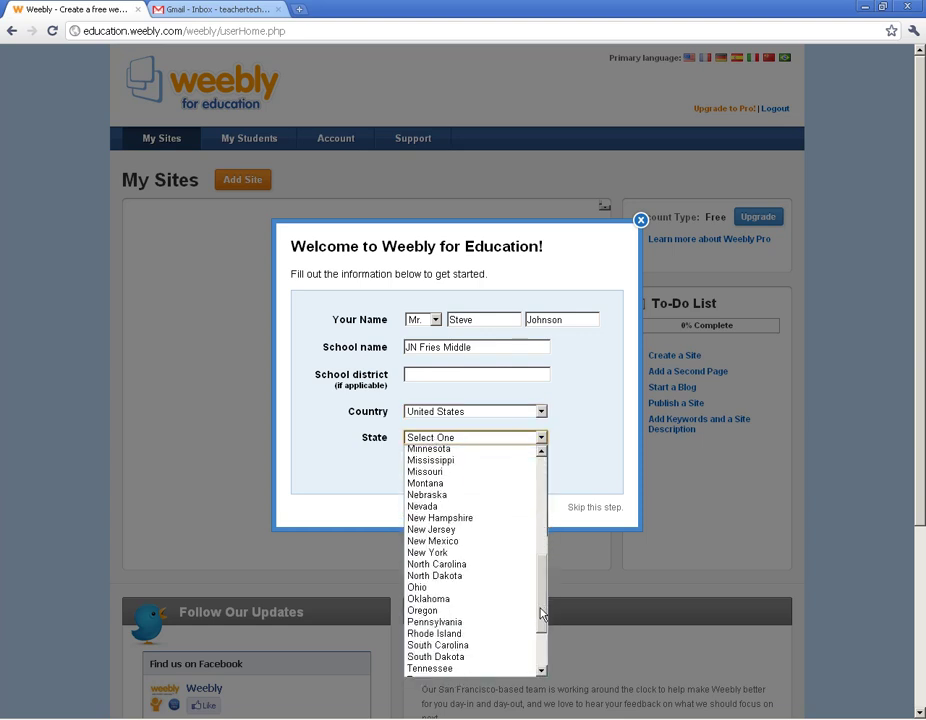
pyautogui.click(436, 574)
pyautogui.click(424, 464)
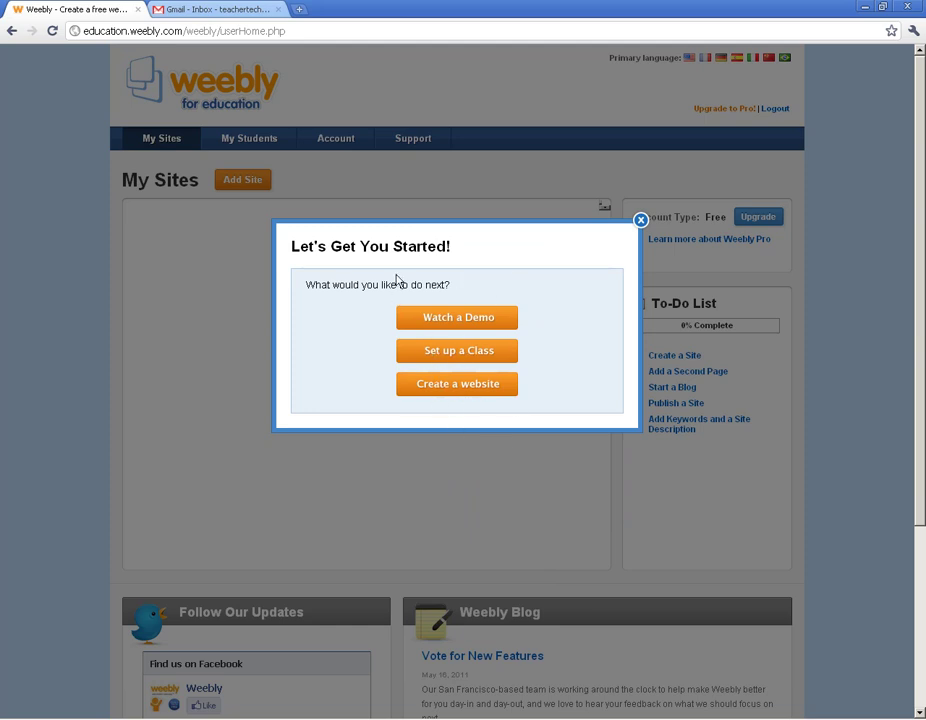
pyautogui.click(642, 220)
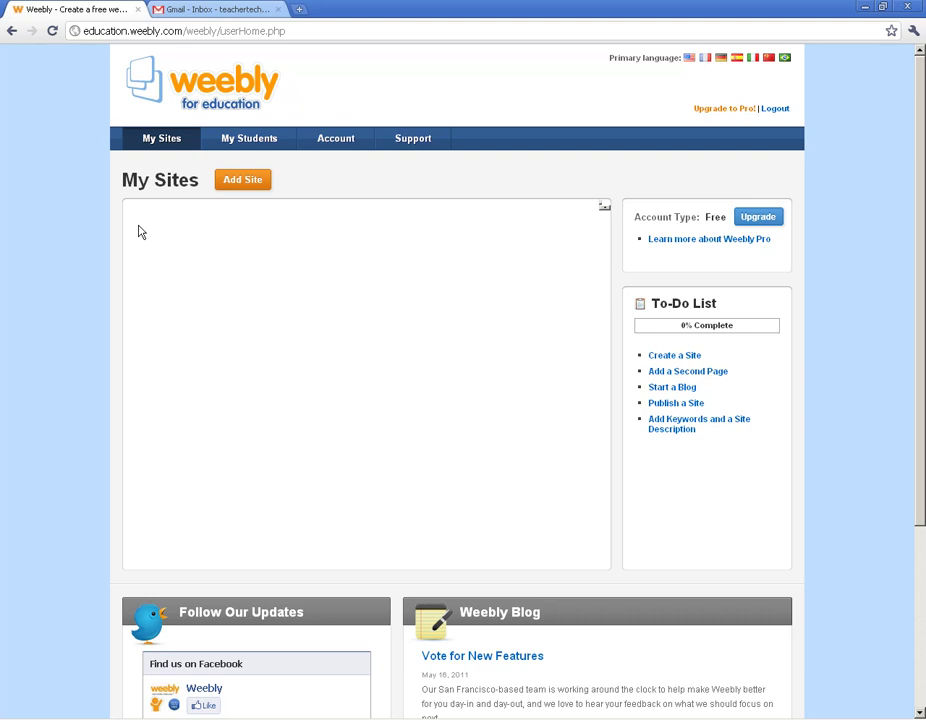
# Step: On My Students, create a public class '1st Period' with grade 8th
pyautogui.click(248, 145)
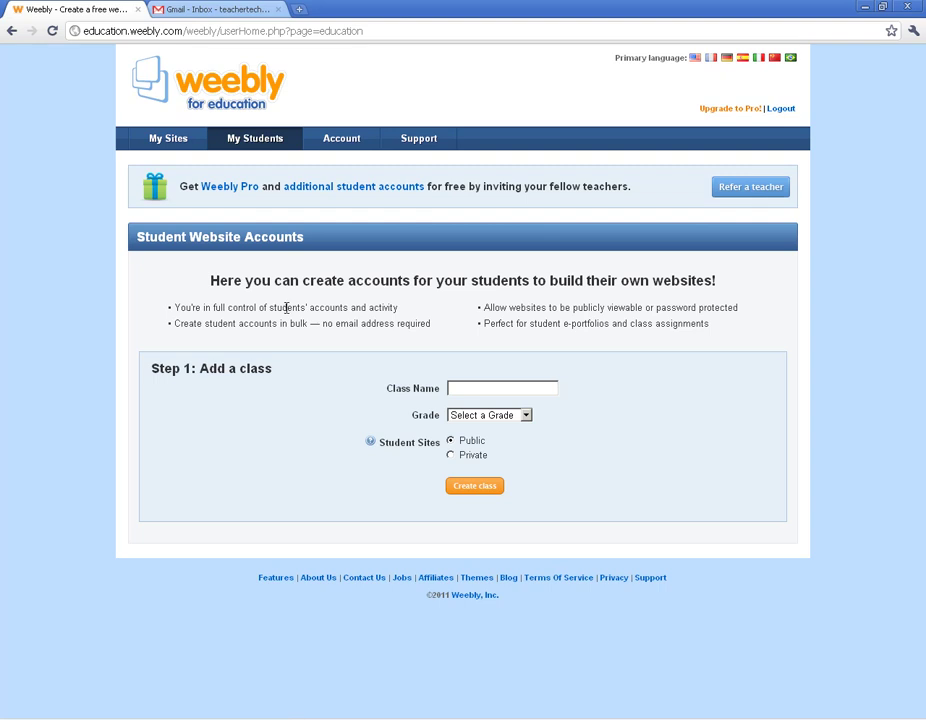
pyautogui.click(509, 394)
pyautogui.write('1st Period')
pyautogui.click(524, 415)
pyautogui.click(521, 415)
pyautogui.click(471, 488)
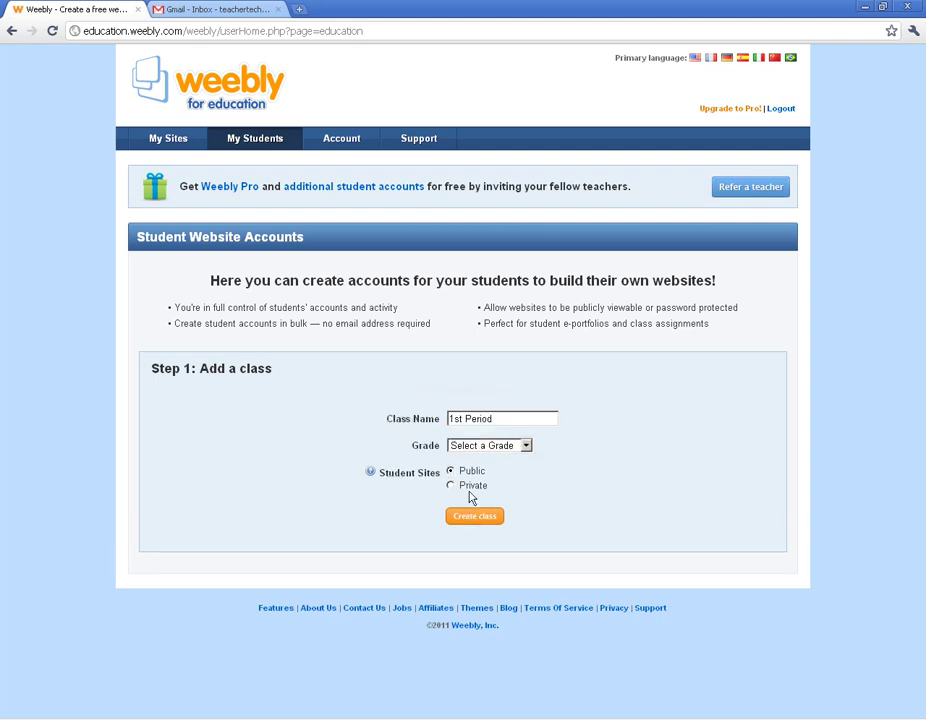
pyautogui.click(500, 445)
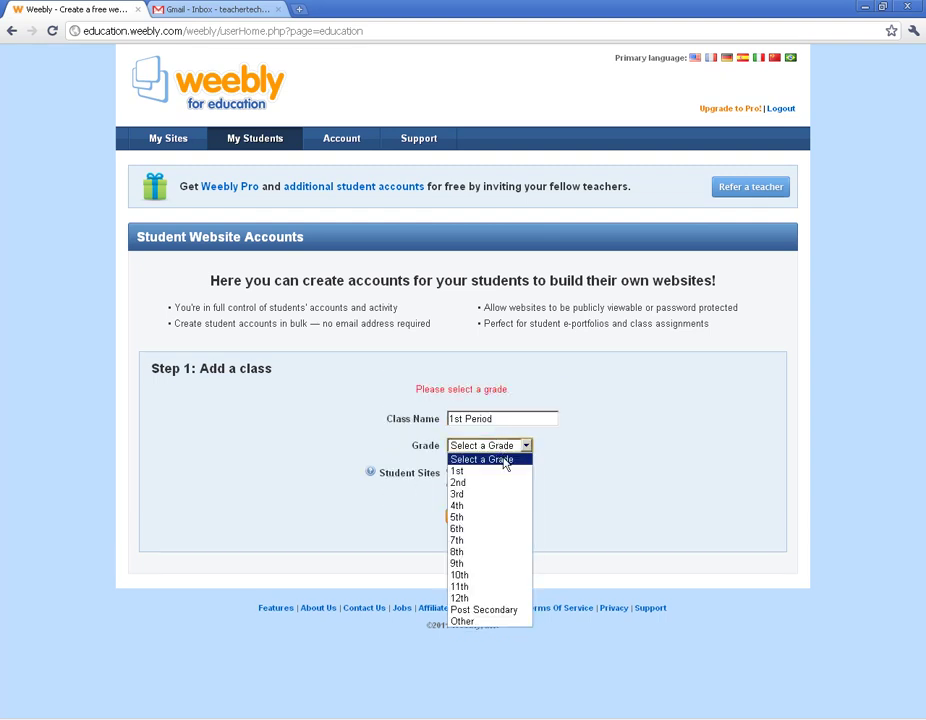
pyautogui.click(488, 553)
pyautogui.click(480, 517)
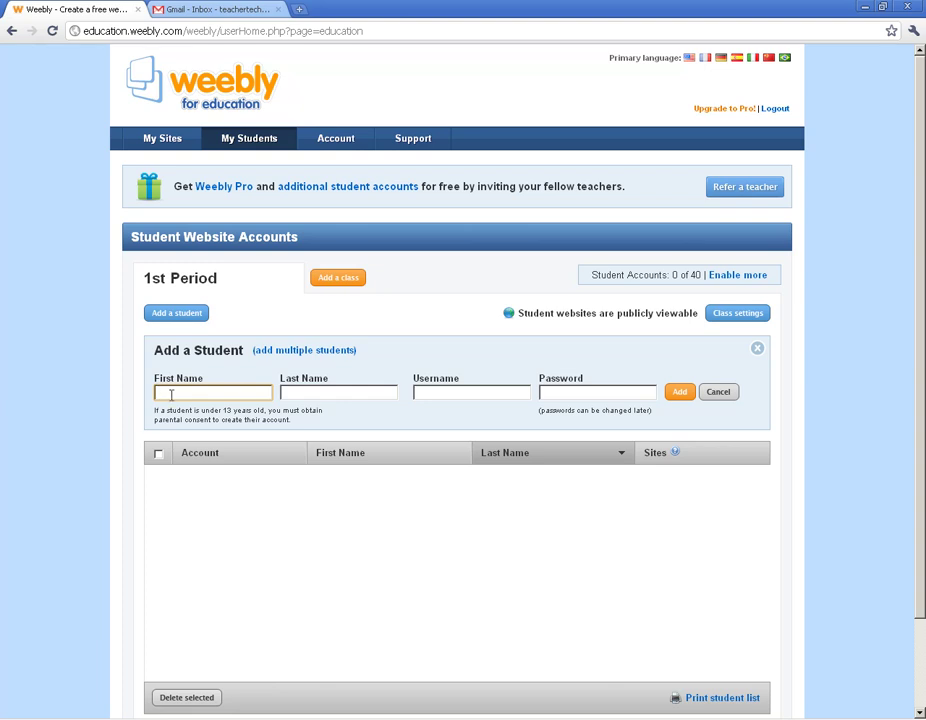
# Step: Enter the new student's first and last name, keeping the generated username
pyautogui.click(285, 396)
pyautogui.click(459, 393)
pyautogui.click(543, 393)
pyautogui.click(345, 393)
pyautogui.click(250, 394)
pyautogui.write('Billy')
pyautogui.press('Tab')
pyautogui.write('Bob')
pyautogui.press('Tab')
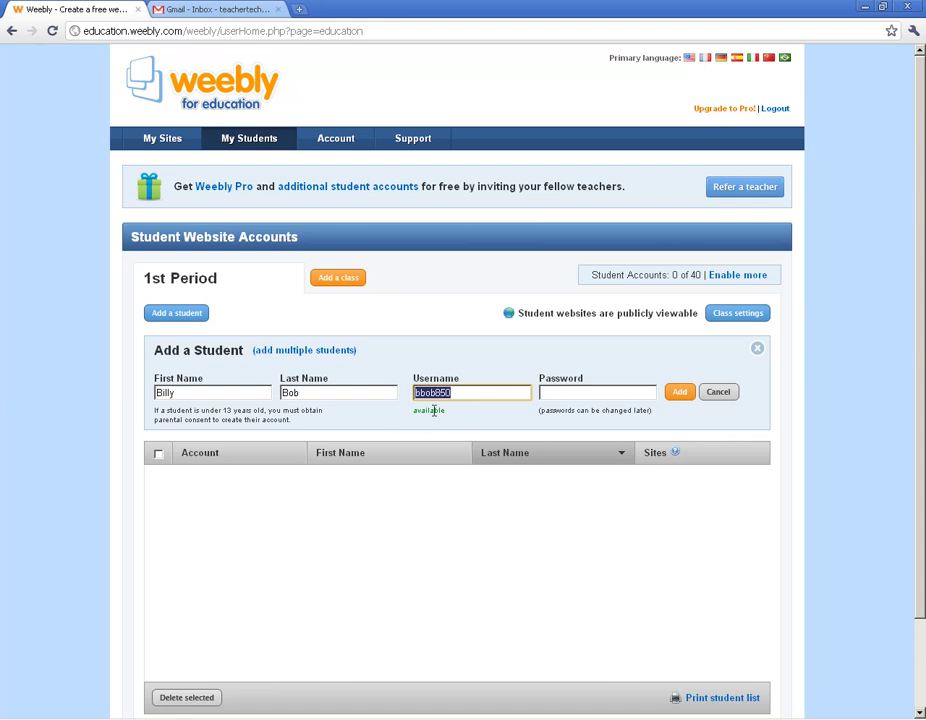
# Step: Set the student's password, add them to 1st Period, and view their account details
pyautogui.click(575, 396)
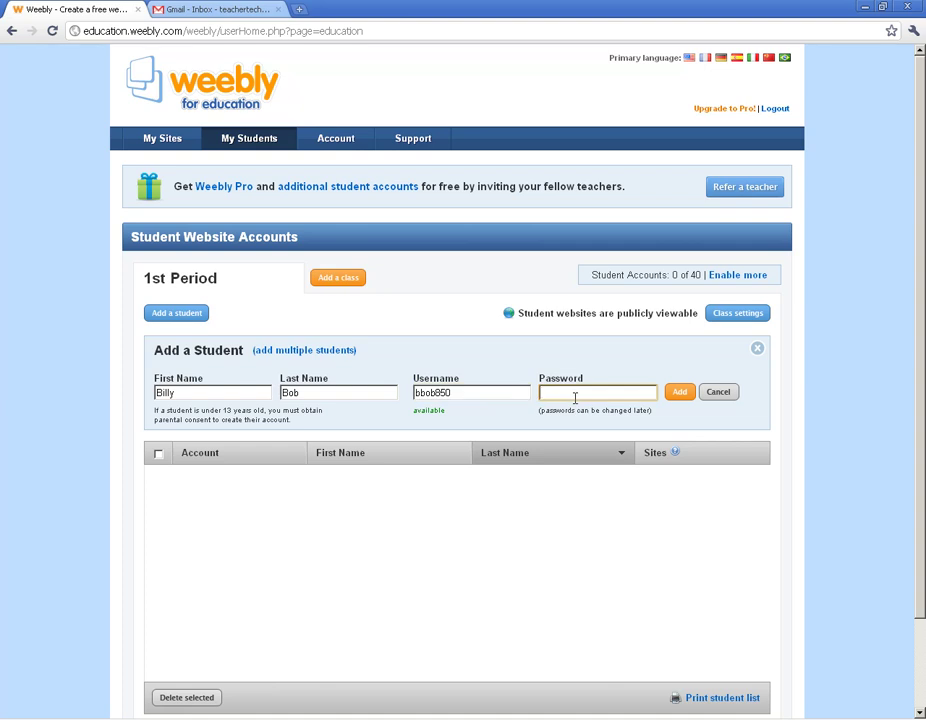
pyautogui.click(683, 395)
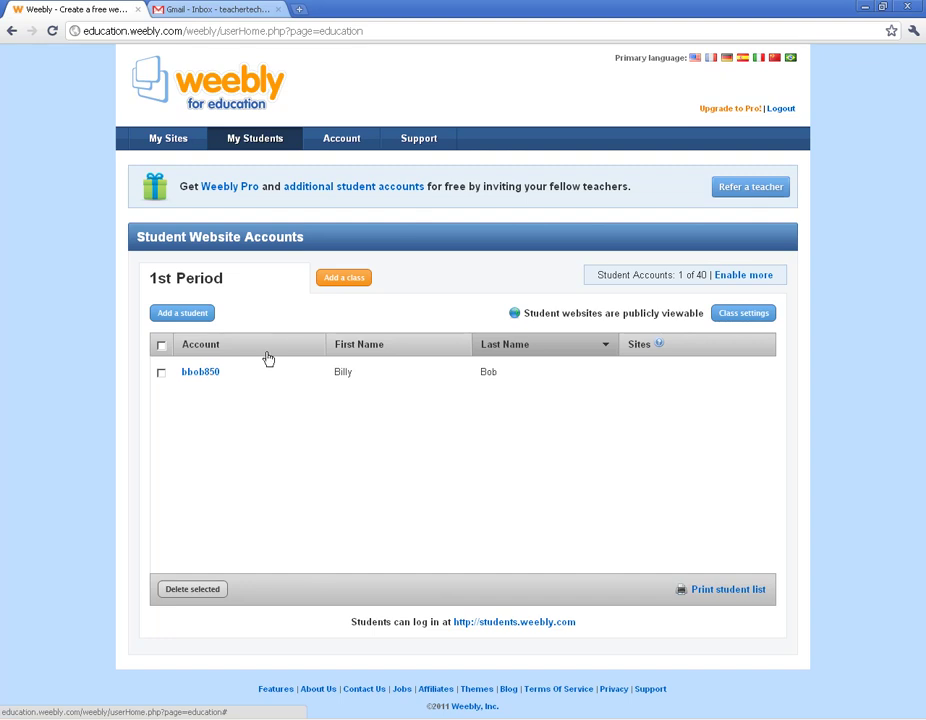
pyautogui.click(201, 372)
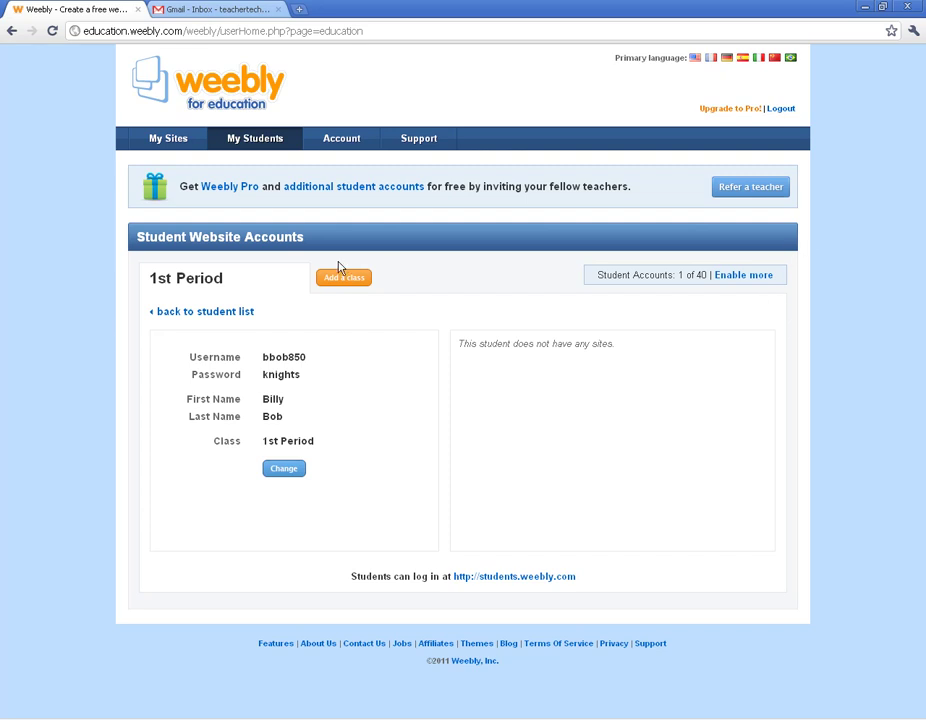
pyautogui.click(242, 139)
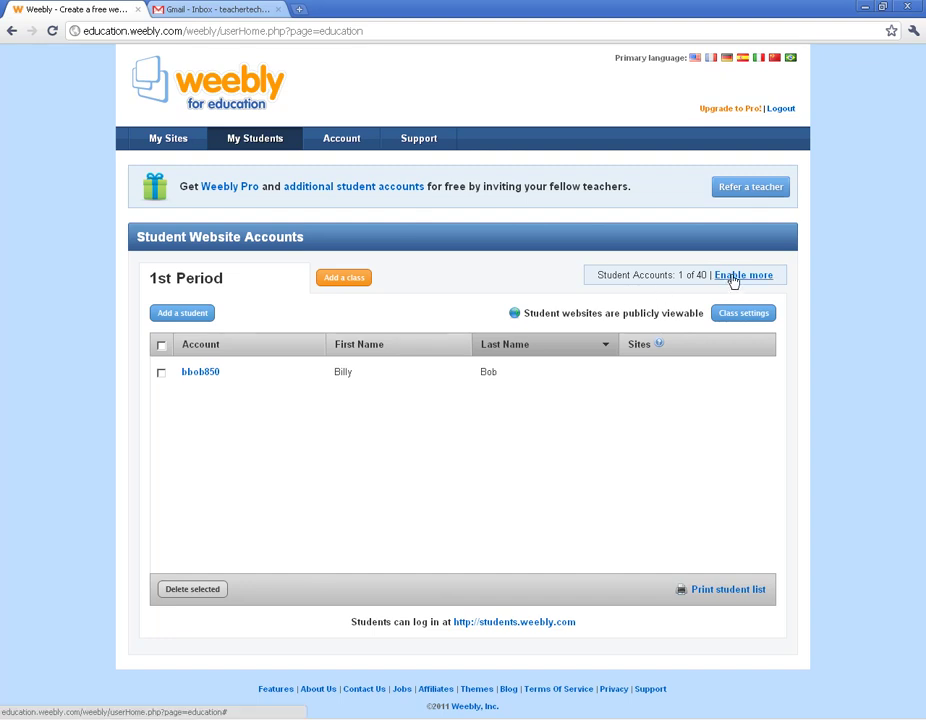
pyautogui.click(742, 275)
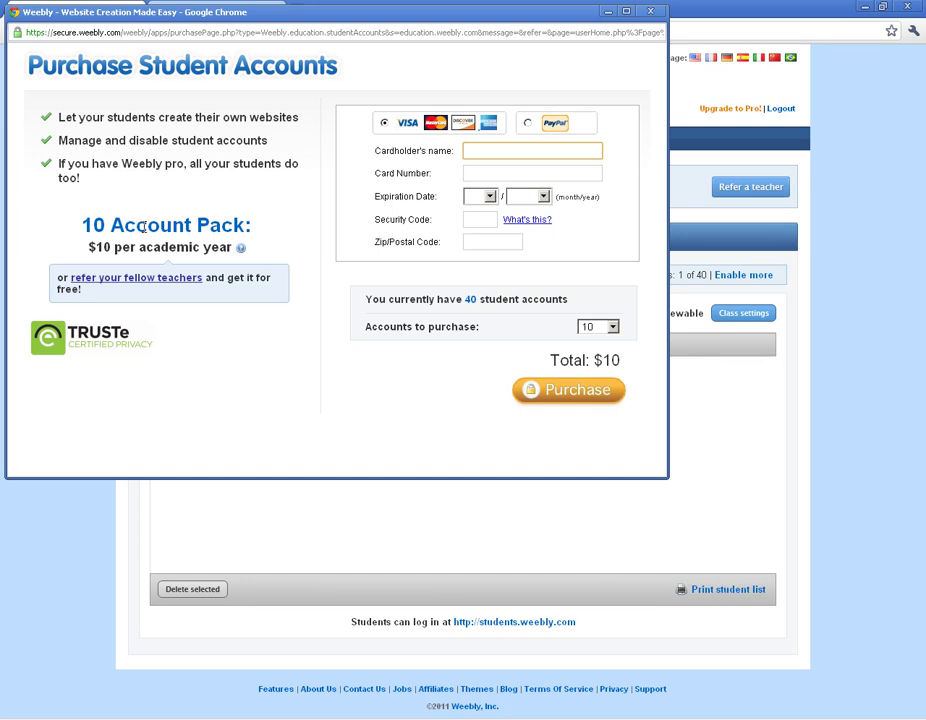
pyautogui.click(612, 326)
pyautogui.scroll(-3, 617, 398)
pyautogui.scroll(3, 617, 398)
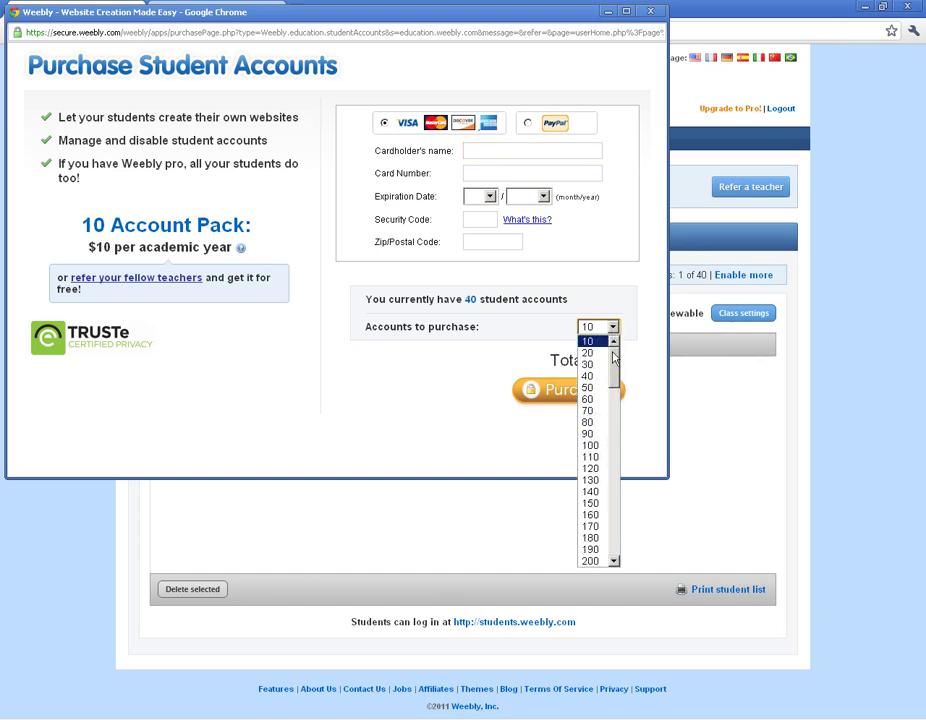
pyautogui.click(646, 341)
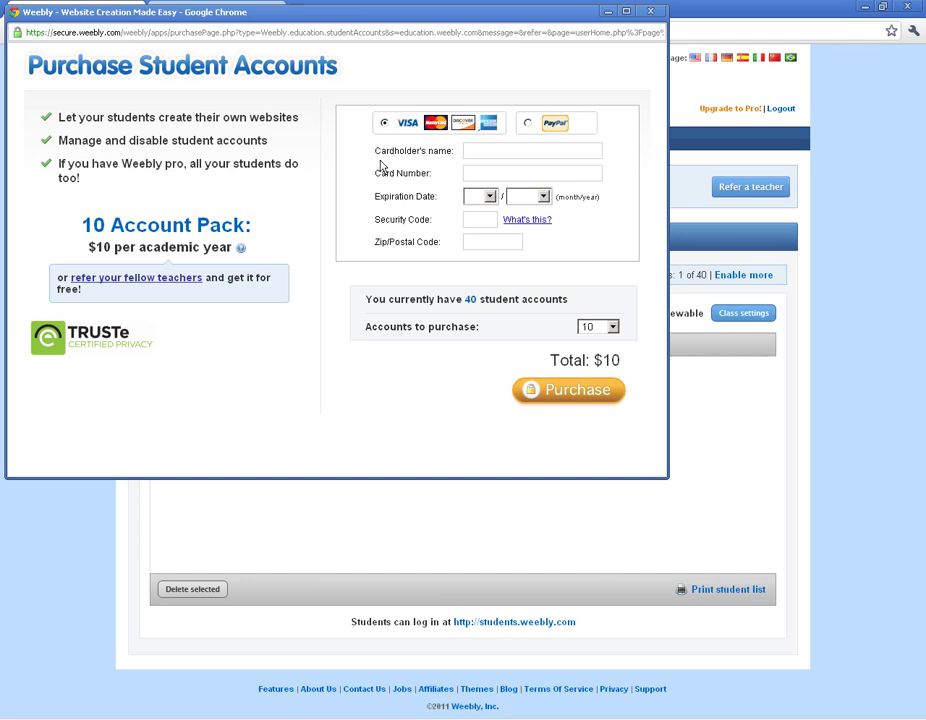
pyautogui.click(651, 12)
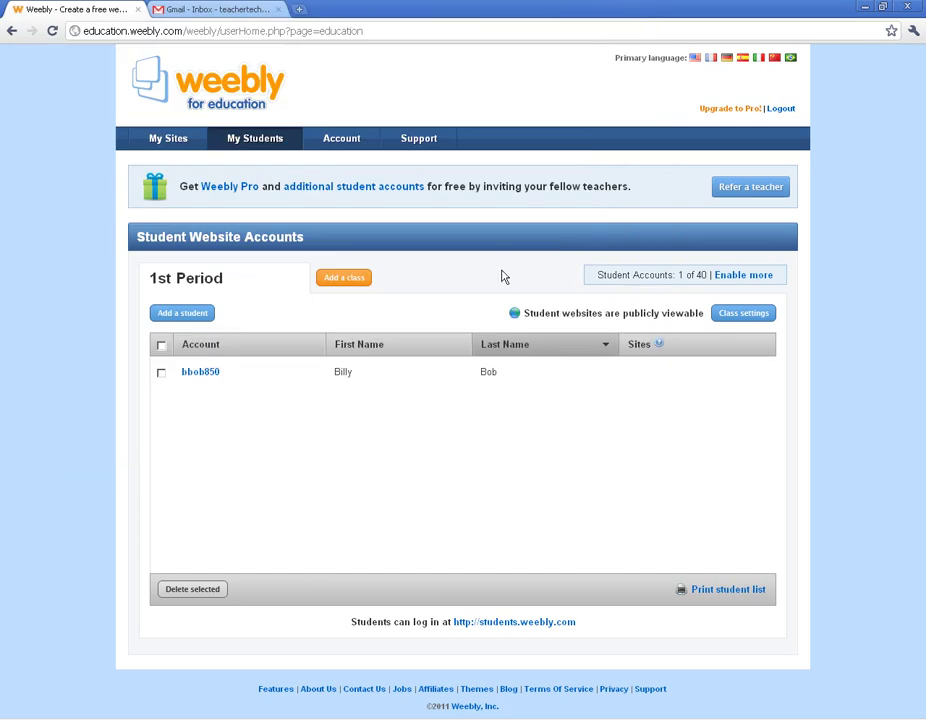
# Step: In 1st Period settings, keep grade 6th, hold comments for moderation, disable Flickr Search, and save
pyautogui.click(743, 315)
pyautogui.click(489, 369)
pyautogui.click(496, 398)
pyautogui.click(517, 396)
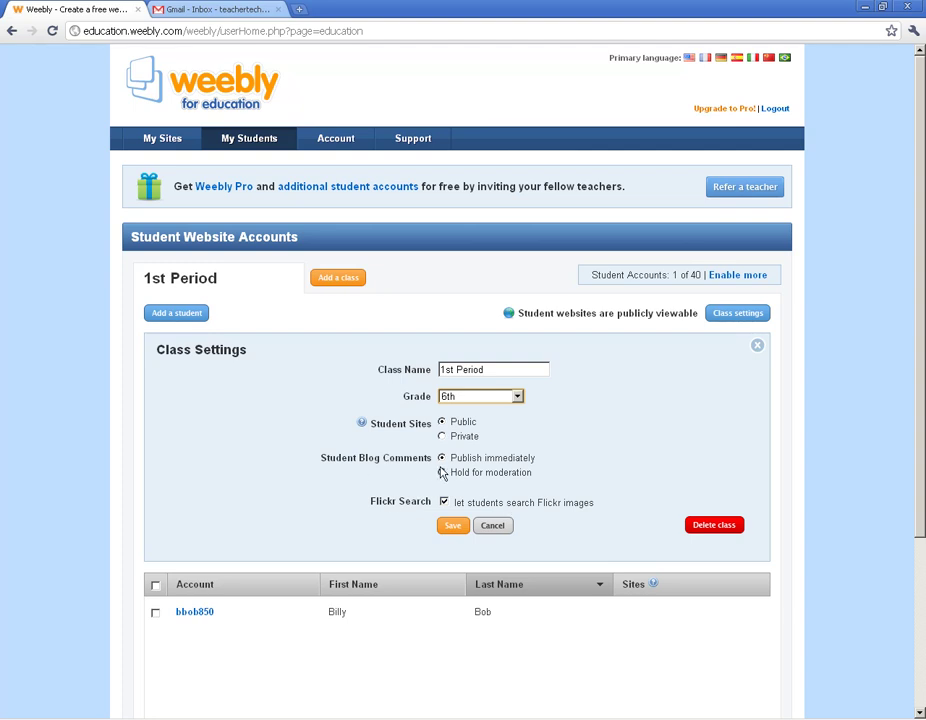
pyautogui.click(441, 473)
pyautogui.click(444, 504)
pyautogui.click(453, 529)
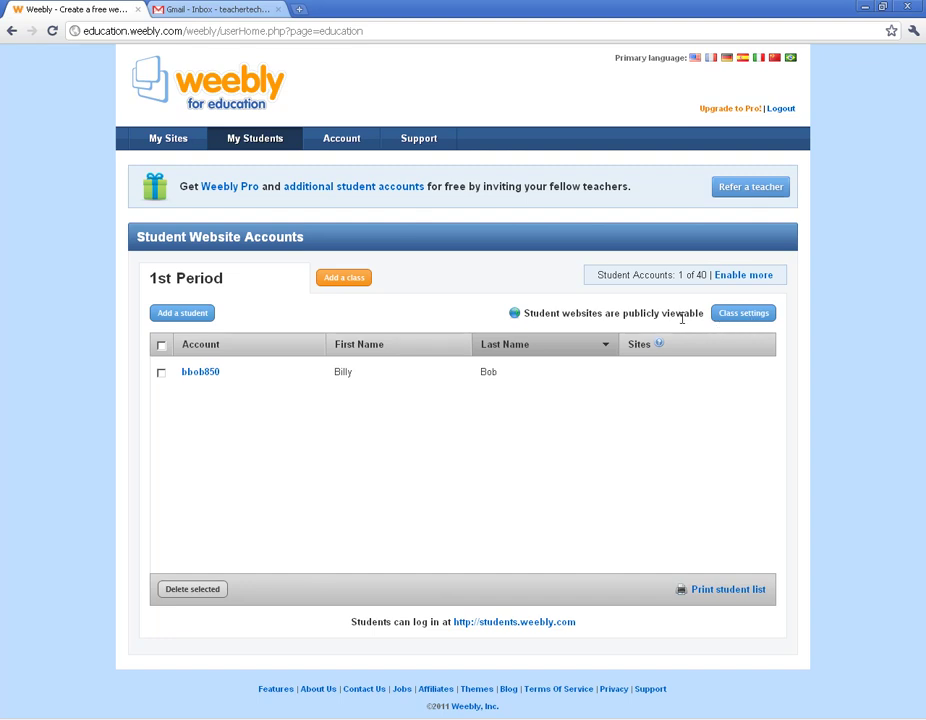
# Step: Add a 7th-grade class named '2nd period', then switch back to 1st Period
pyautogui.click(344, 278)
pyautogui.write('2nd period')
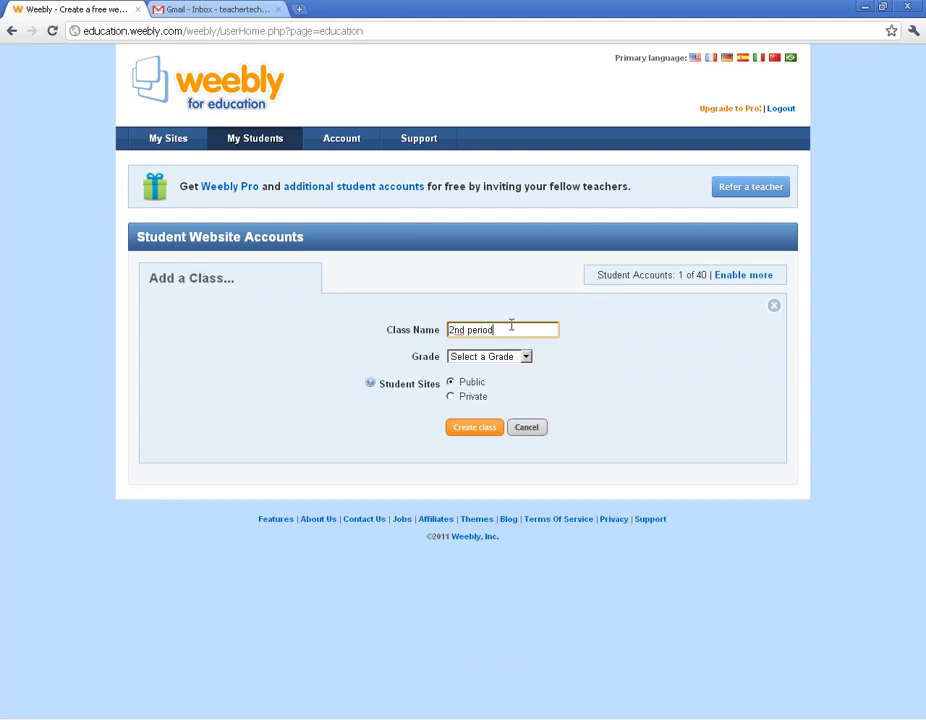
pyautogui.click(522, 358)
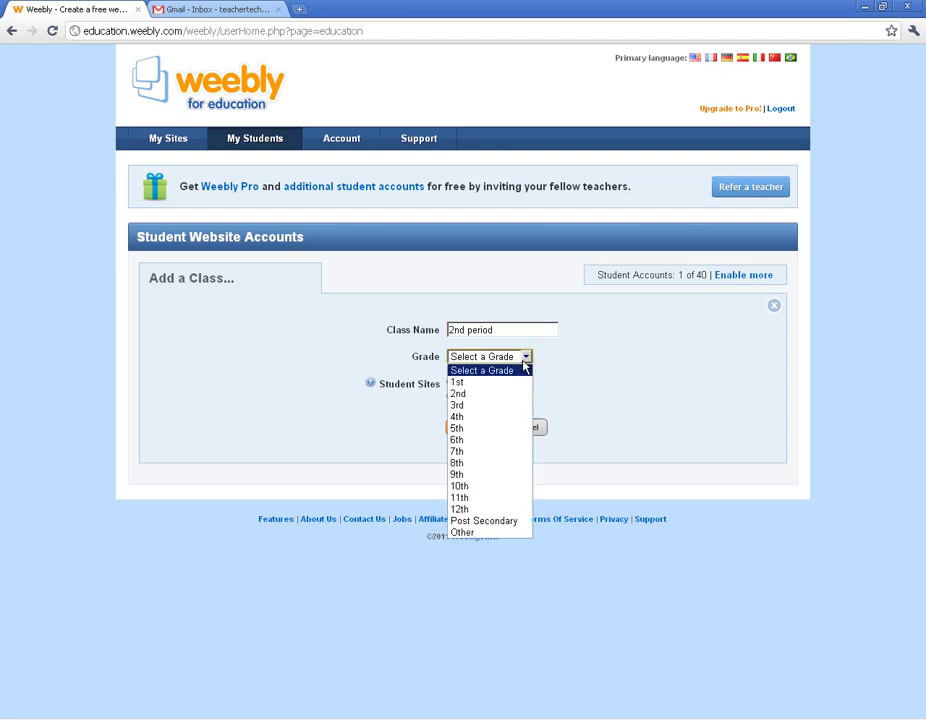
pyautogui.click(476, 452)
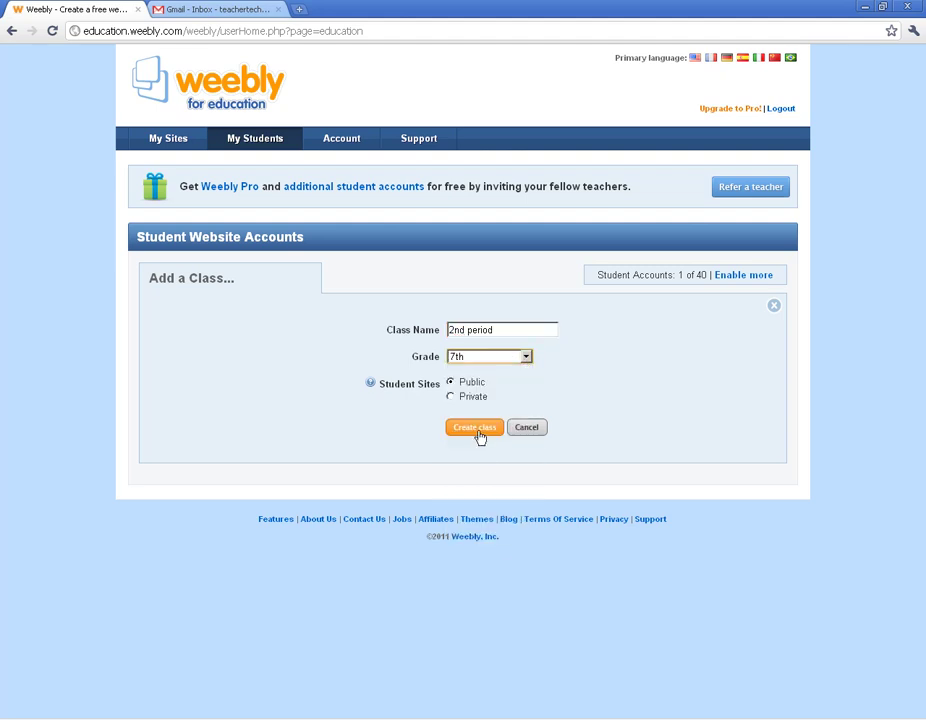
pyautogui.click(476, 428)
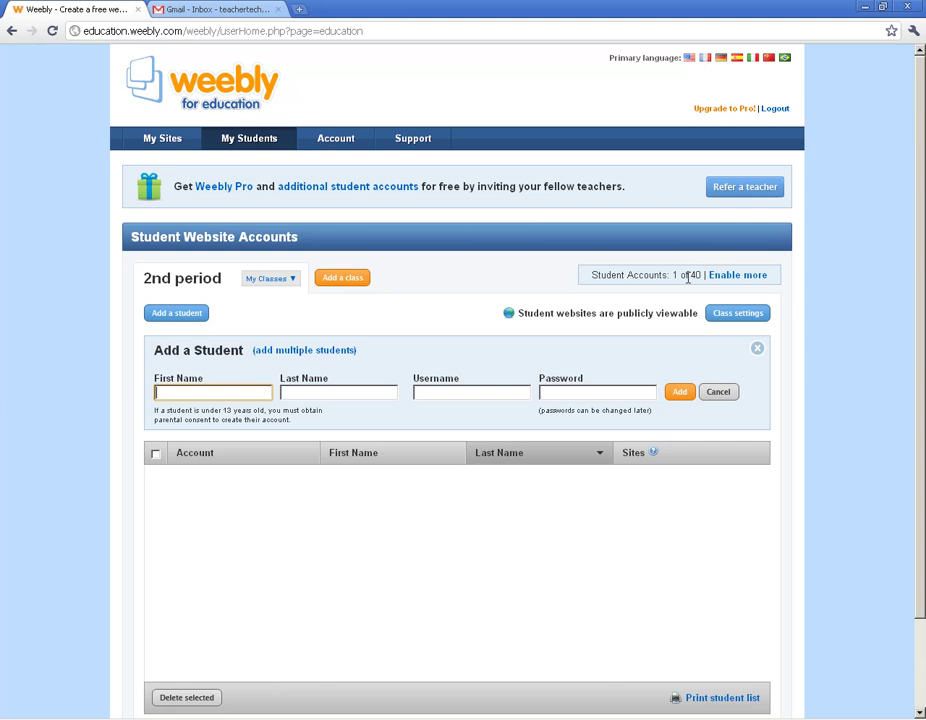
pyautogui.click(283, 281)
pyautogui.click(262, 300)
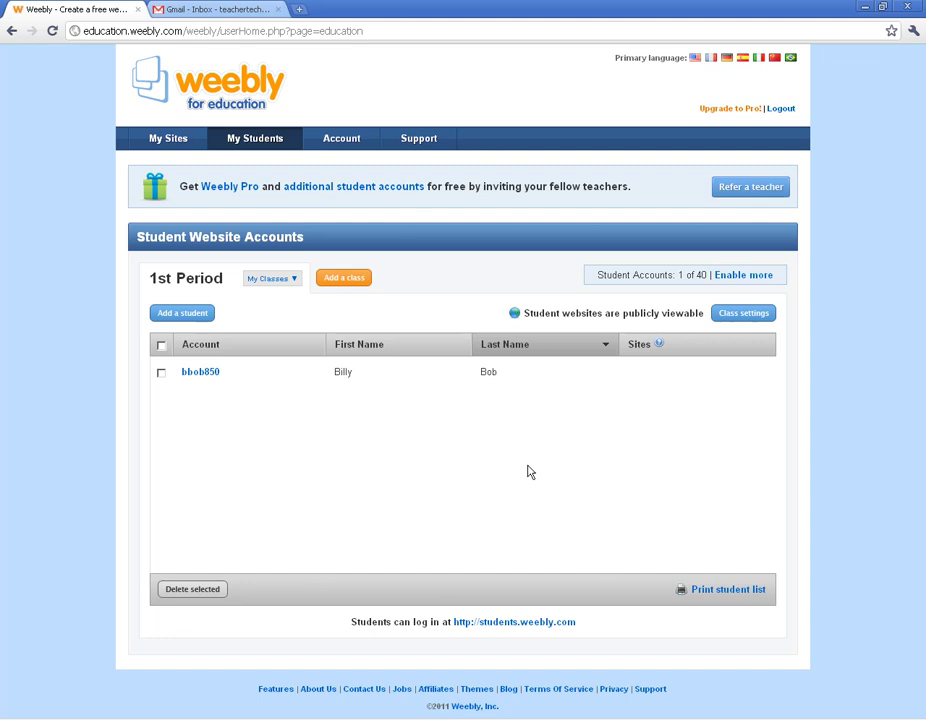
pyautogui.click(734, 590)
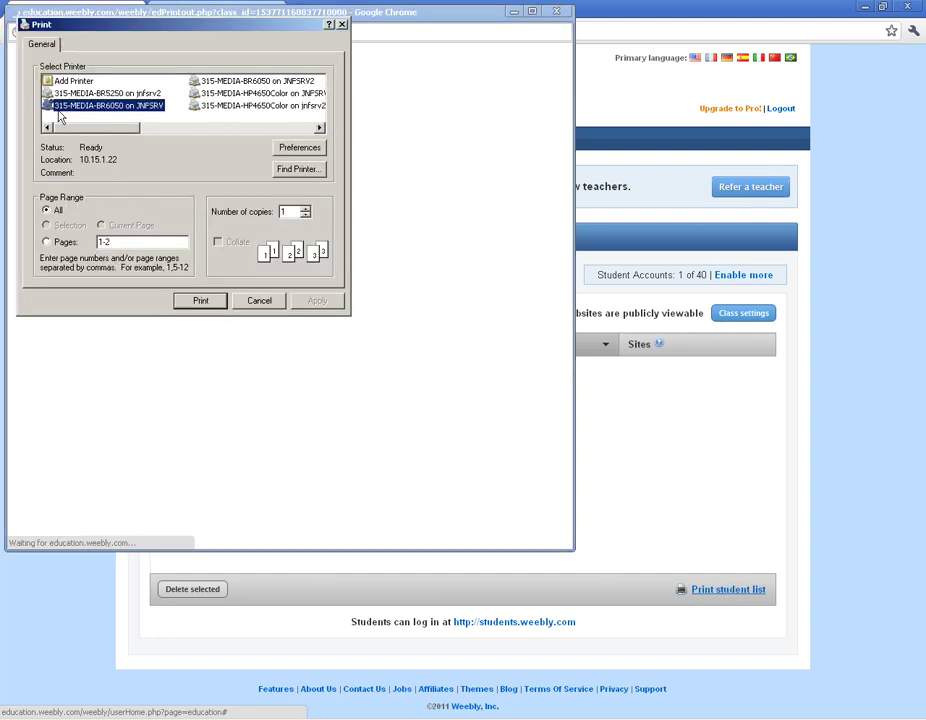
pyautogui.click(261, 302)
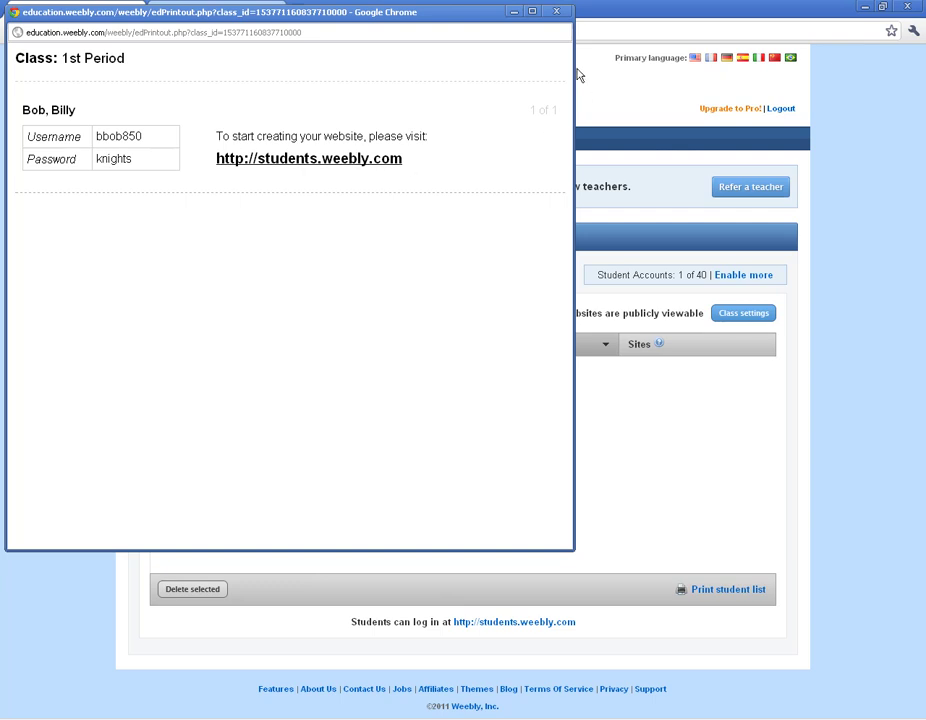
pyautogui.click(557, 13)
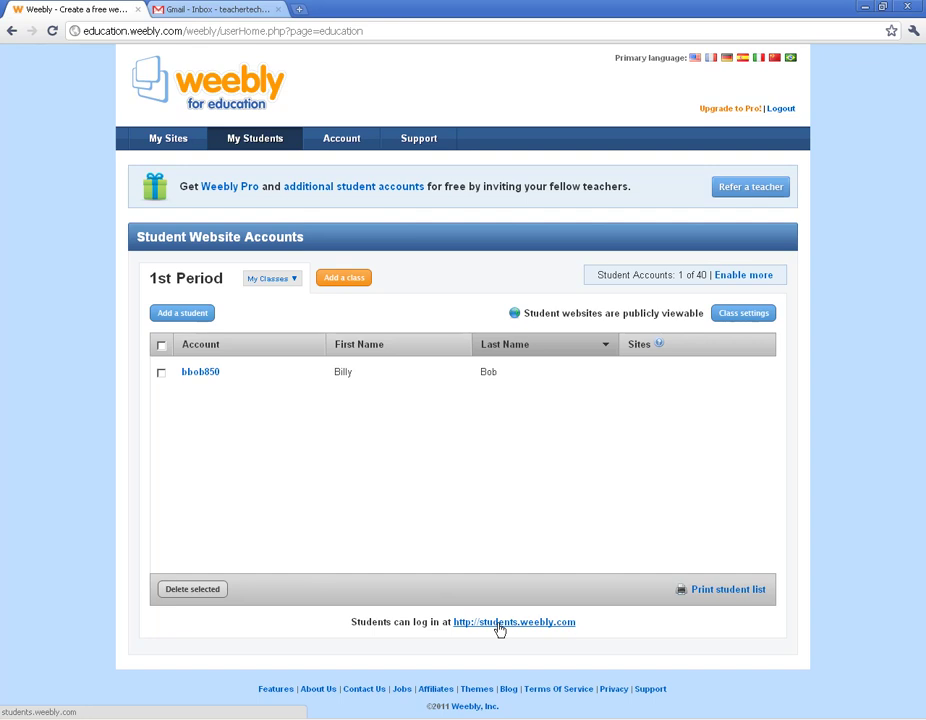
pyautogui.click(499, 627)
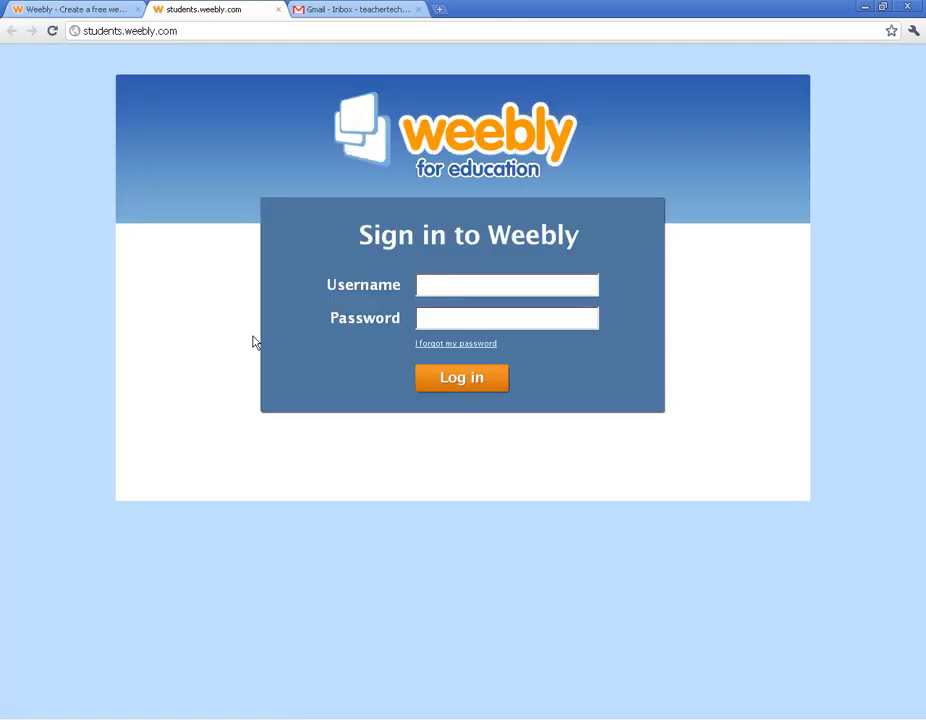
pyautogui.click(457, 281)
pyautogui.click(279, 10)
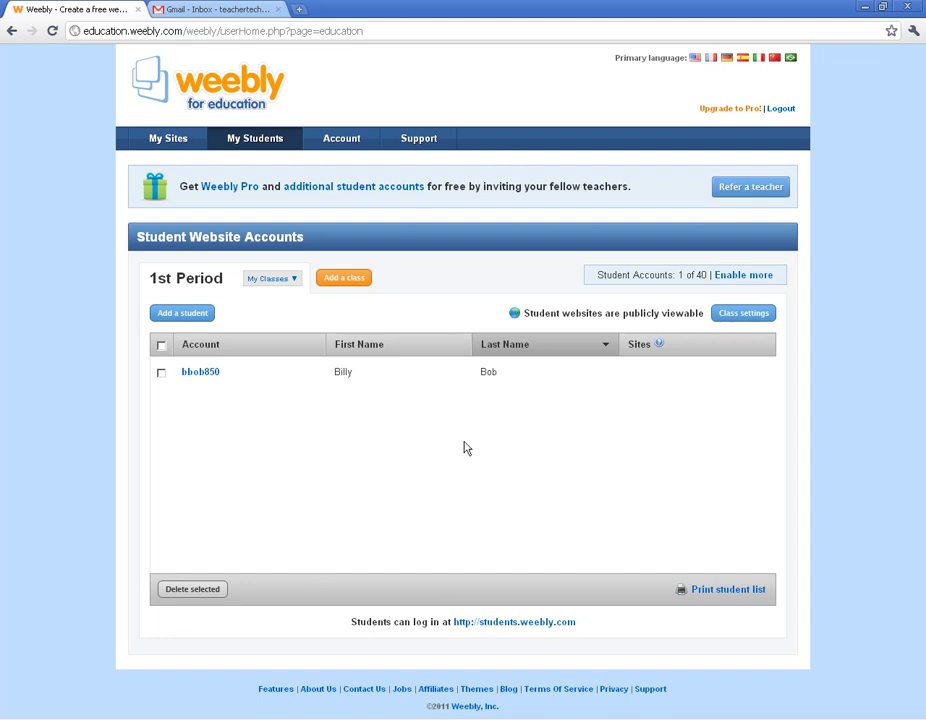